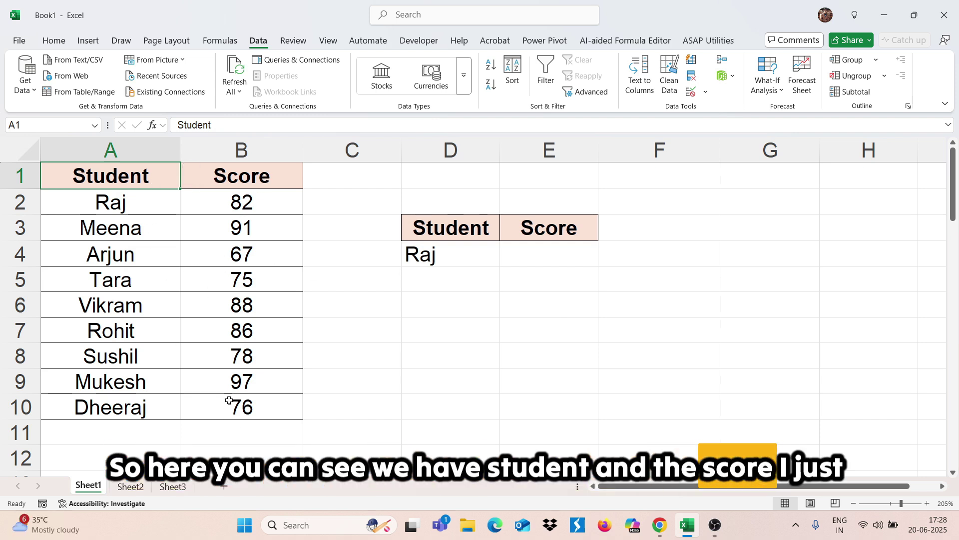
# Step: Enter =VLOOKUP(D4,A2:B10,2,FALSE) in E4 to return Raj's score of 82
pyautogui.click(555, 270)
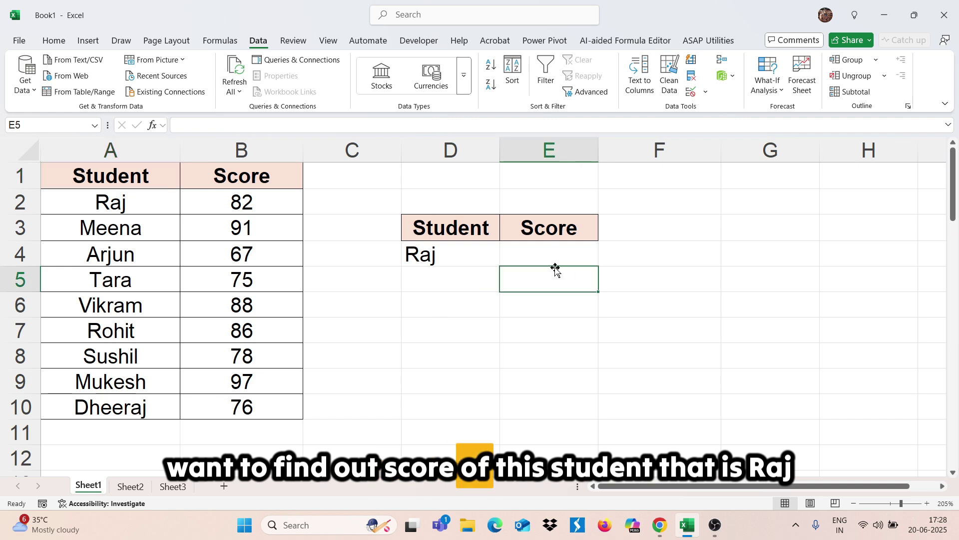
pyautogui.click(448, 265)
pyautogui.click(572, 254)
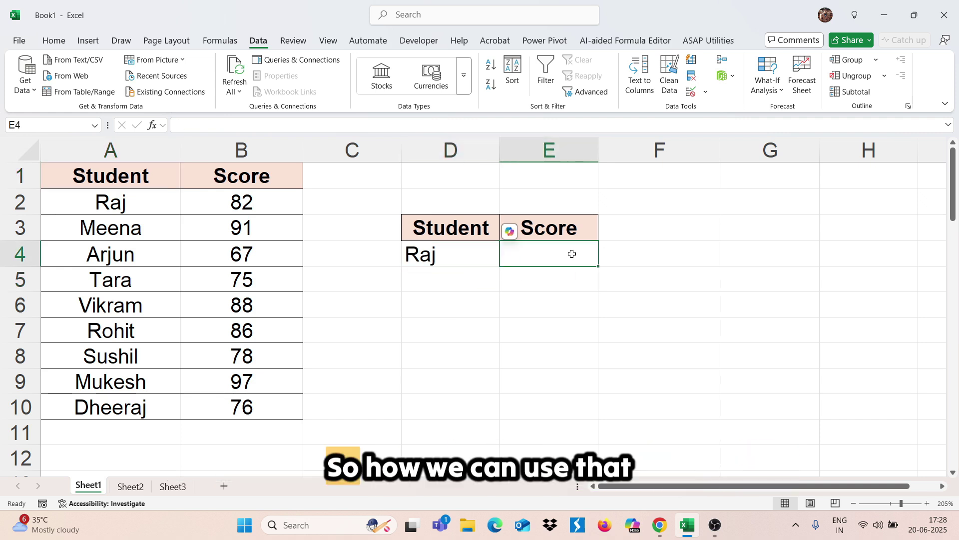
pyautogui.write('=VL')
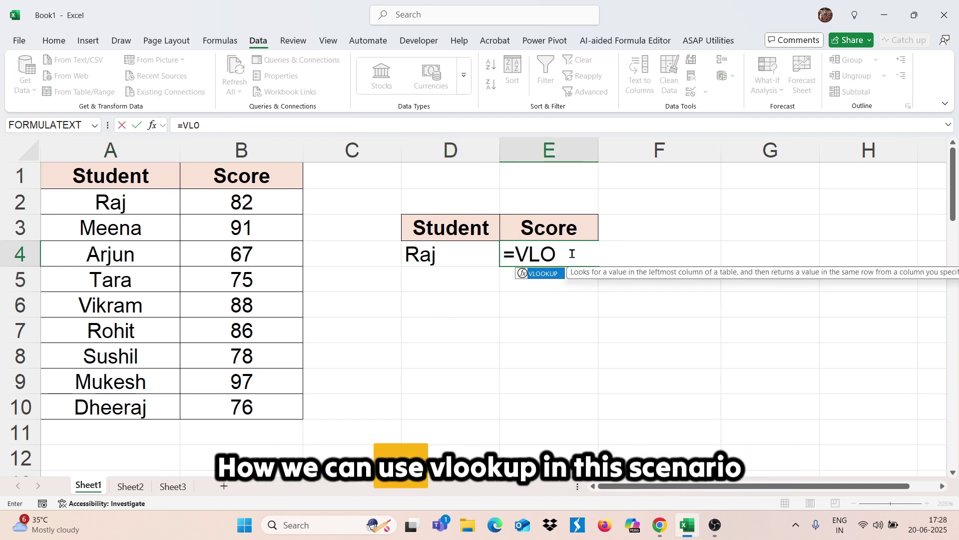
pyautogui.write('O')
pyautogui.press('Tab')
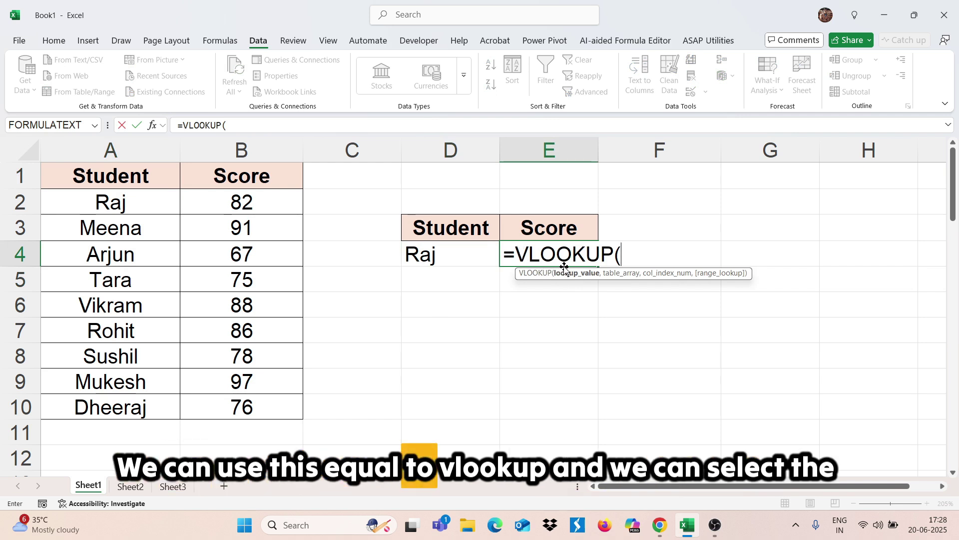
pyautogui.click(445, 248)
pyautogui.write(',')
pyautogui.moveTo(127, 199); pyautogui.dragTo(282, 406)
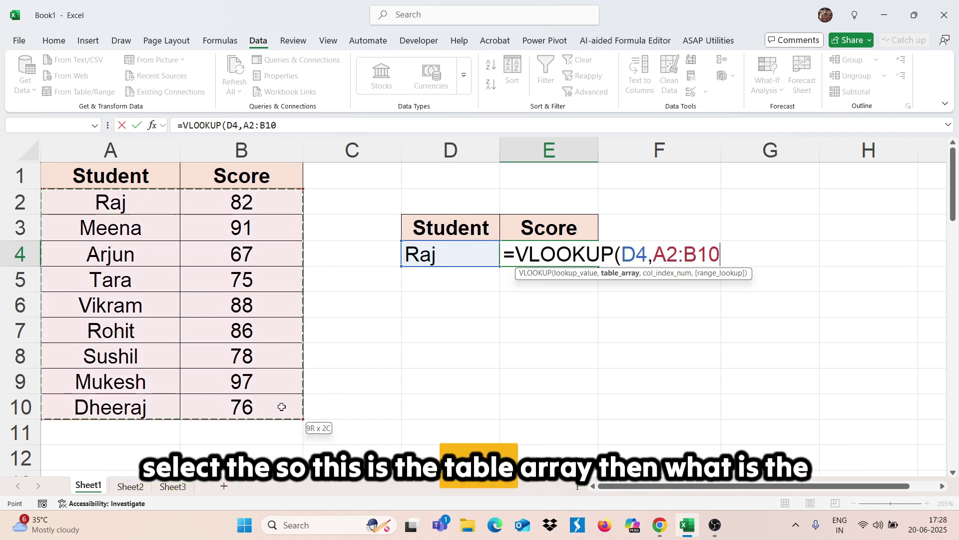
pyautogui.write(',2')
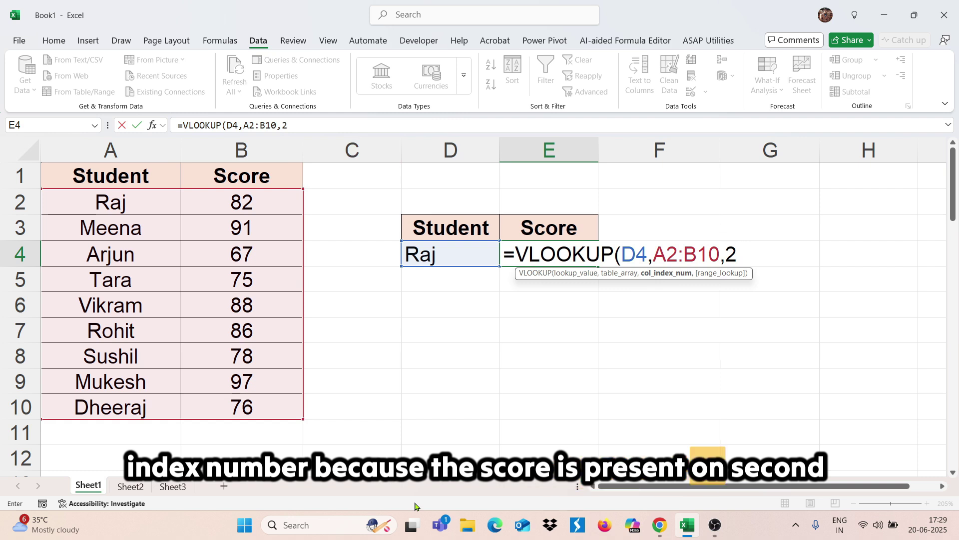
pyautogui.write(',')
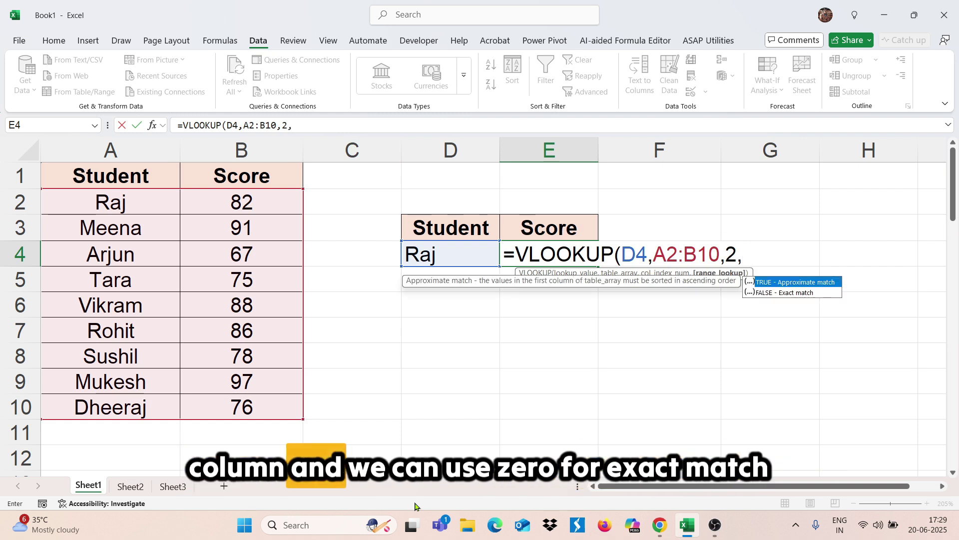
pyautogui.write('0')
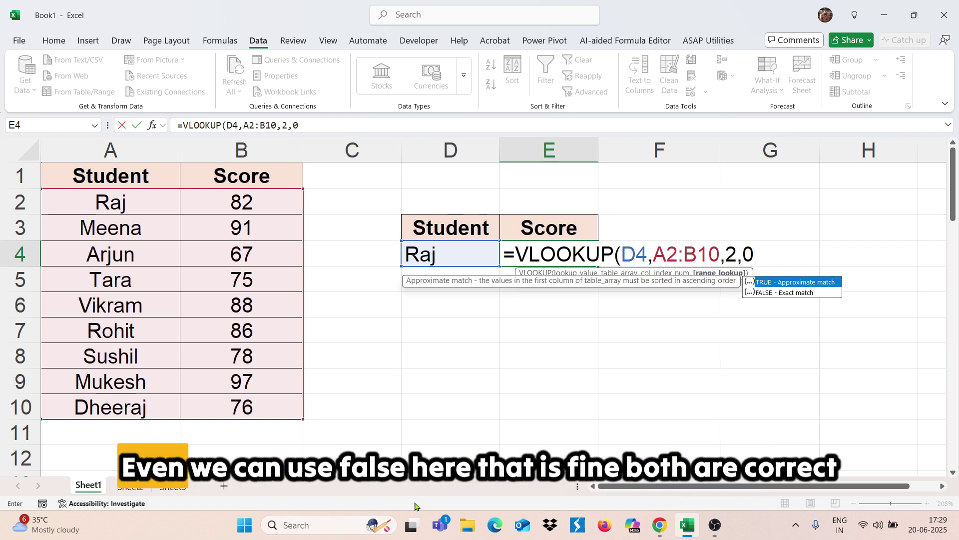
pyautogui.press('BackSpace')
pyautogui.write('FALSE)')
pyautogui.press('Return')
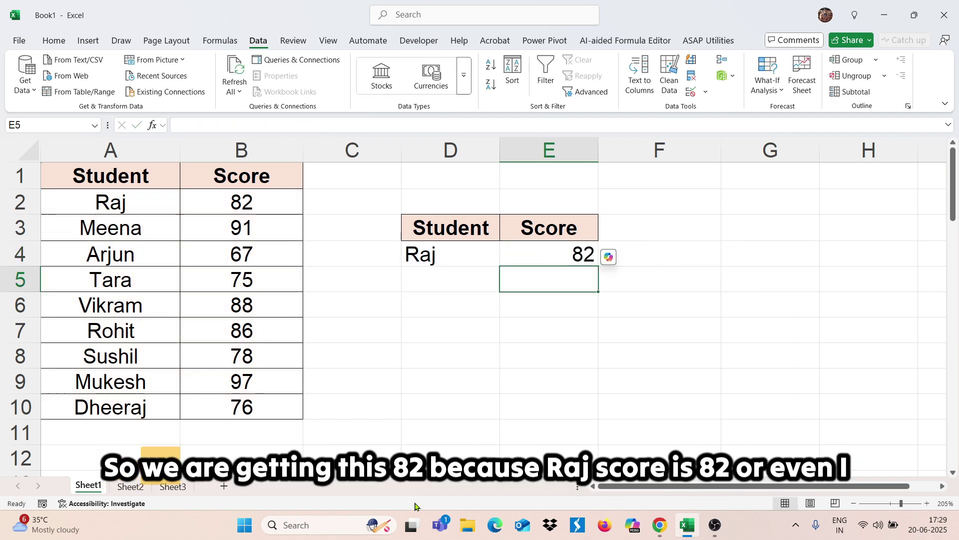
# Step: Replace Raj with Tara in D4 so the E4 lookup shows 75
pyautogui.click(580, 247)
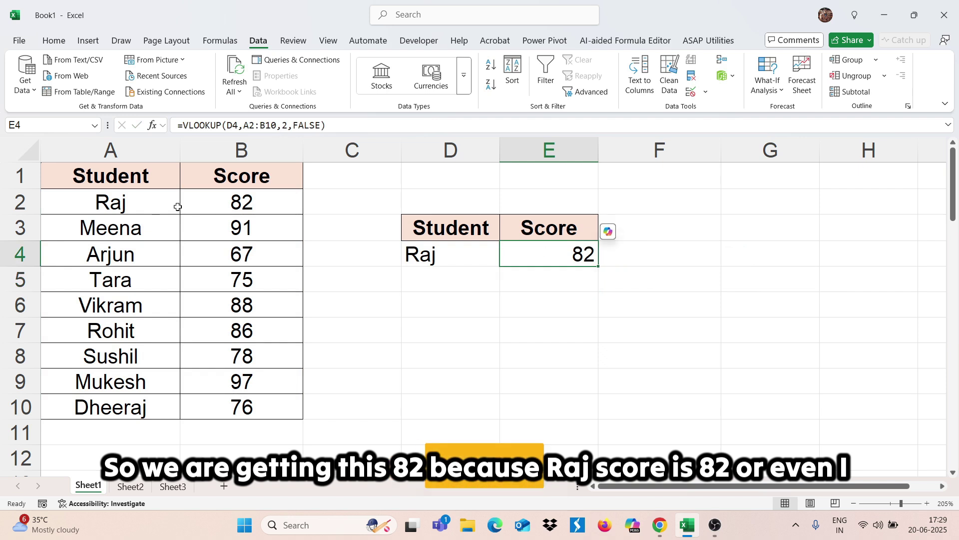
pyautogui.click(238, 211)
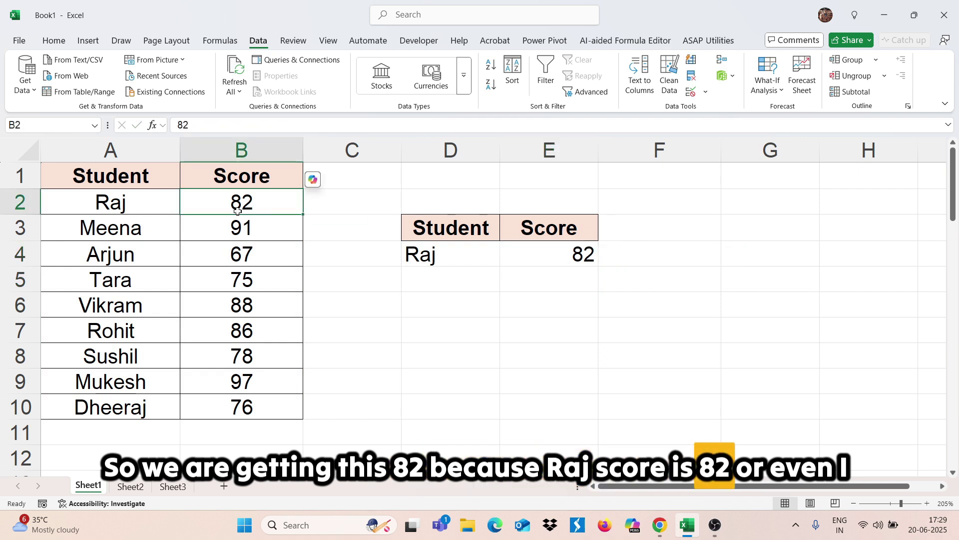
pyautogui.click(442, 259)
pyautogui.write('tA')
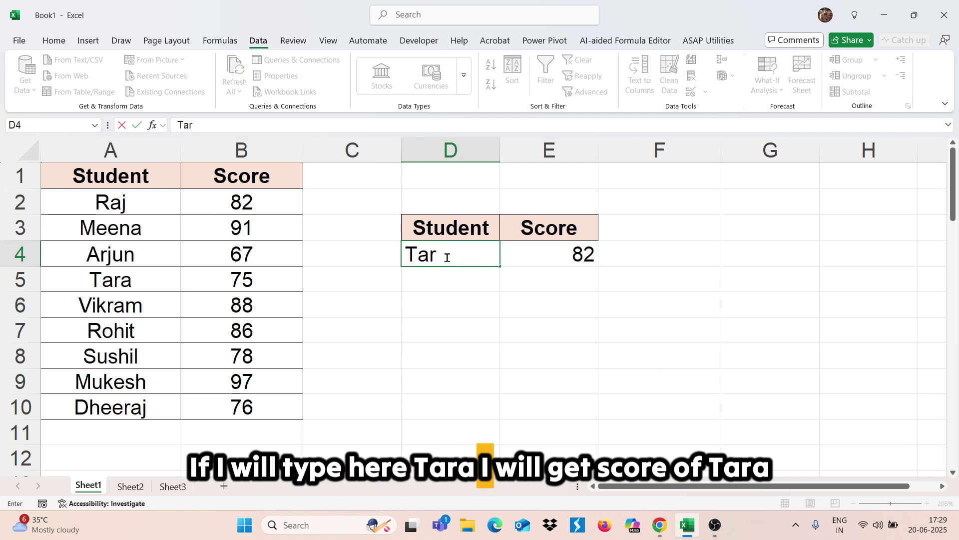
pyautogui.write('ra')
pyautogui.press('Return')
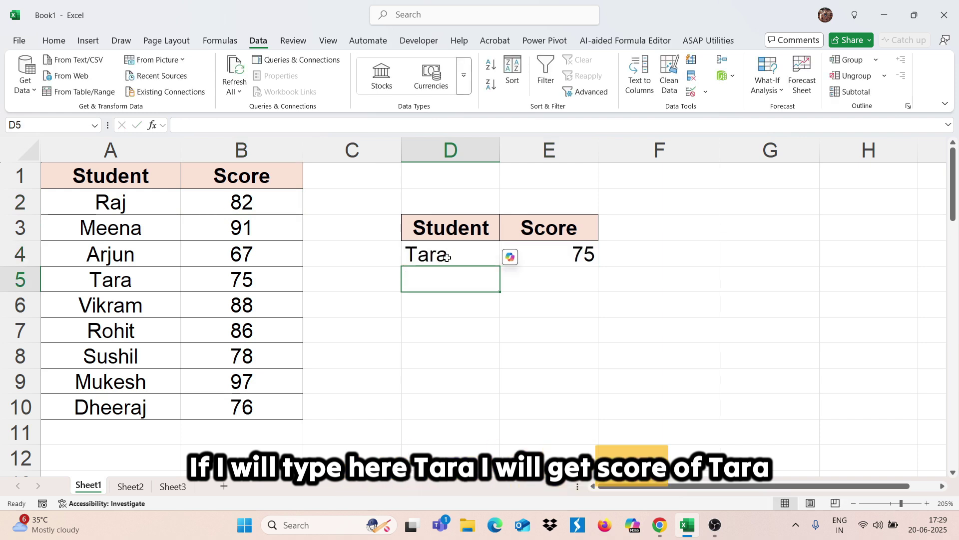
pyautogui.click(542, 247)
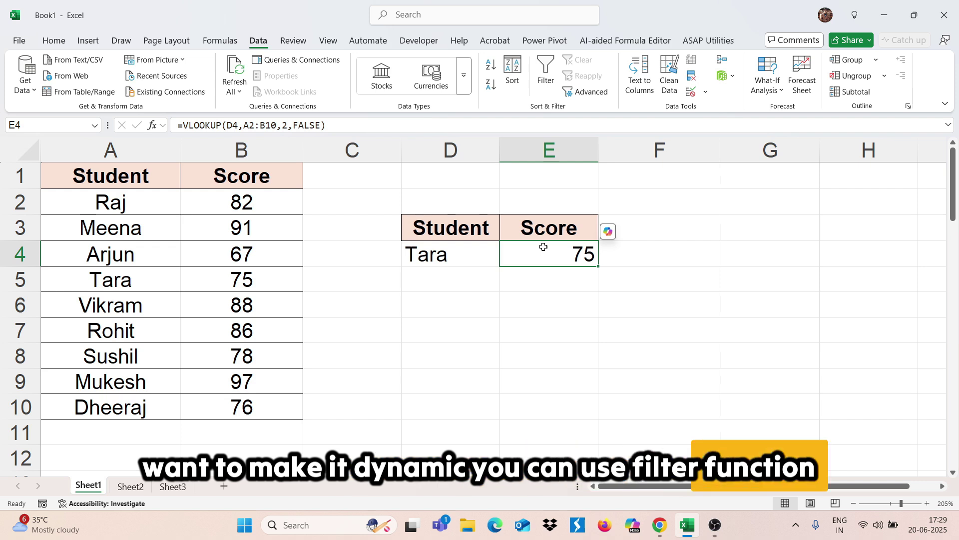
# Step: Scroll down to the second student table and select E17 under the Student/Score headers
pyautogui.scroll(-4, 448, 340)
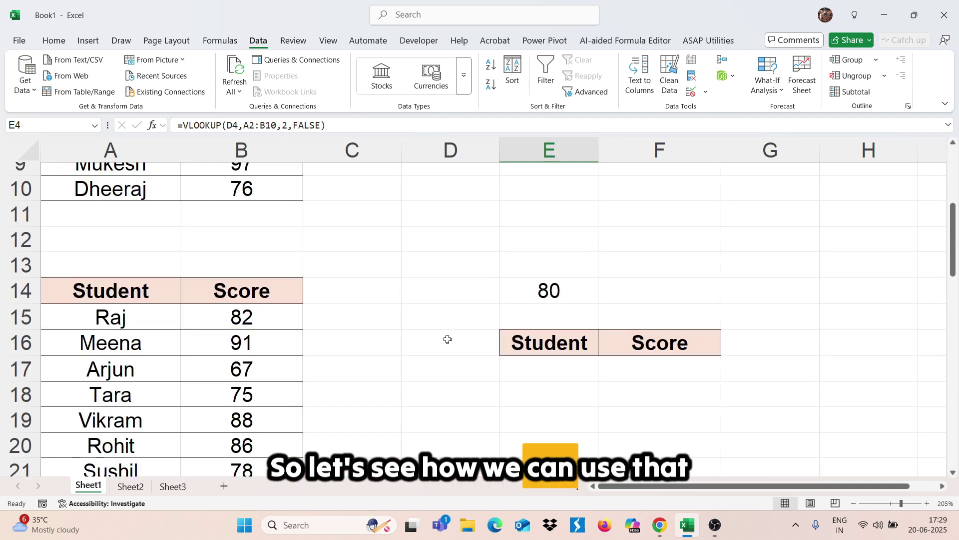
pyautogui.scroll(-1, 447, 340)
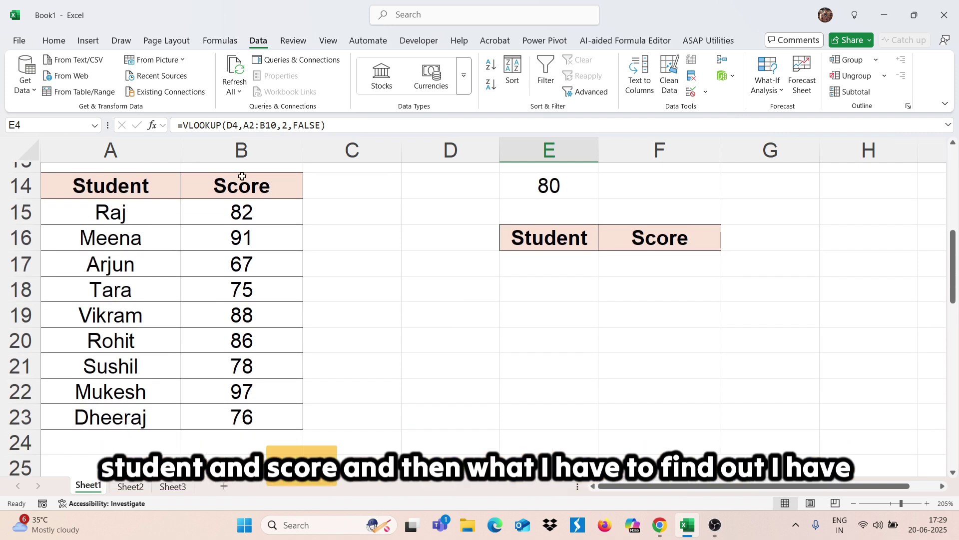
pyautogui.click(572, 269)
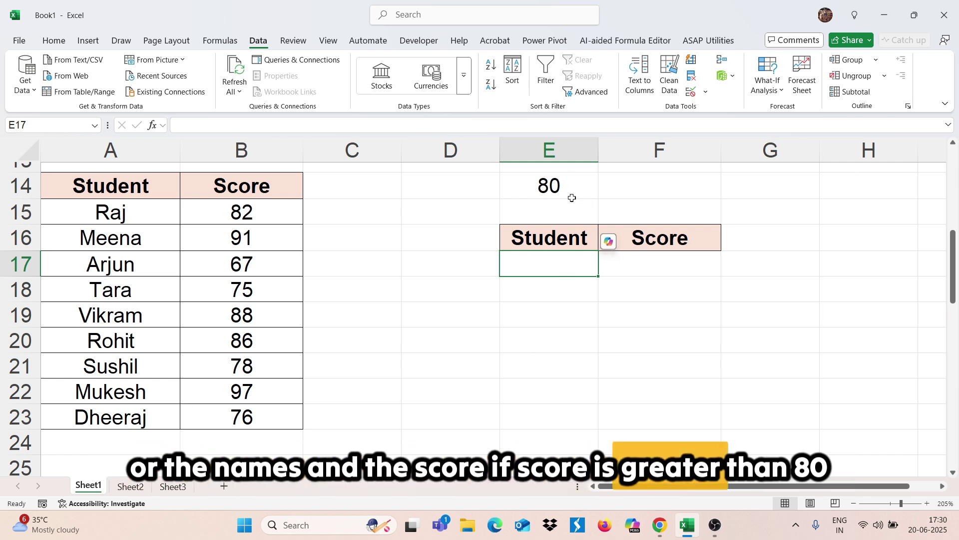
# Step: Enter =FILTER(A15:B23,B15:B23>E14) in E17 to list students scoring above 80
pyautogui.write('=filte')
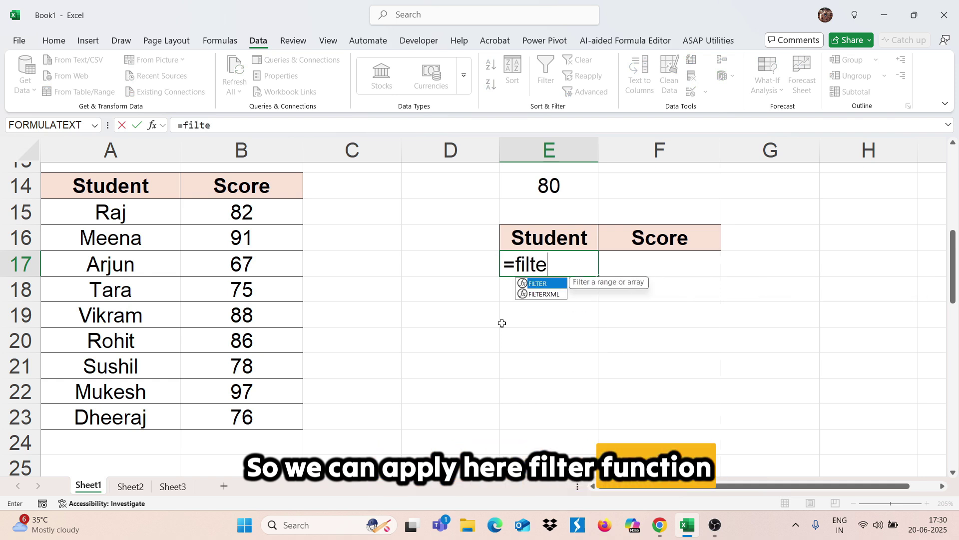
pyautogui.press('Tab')
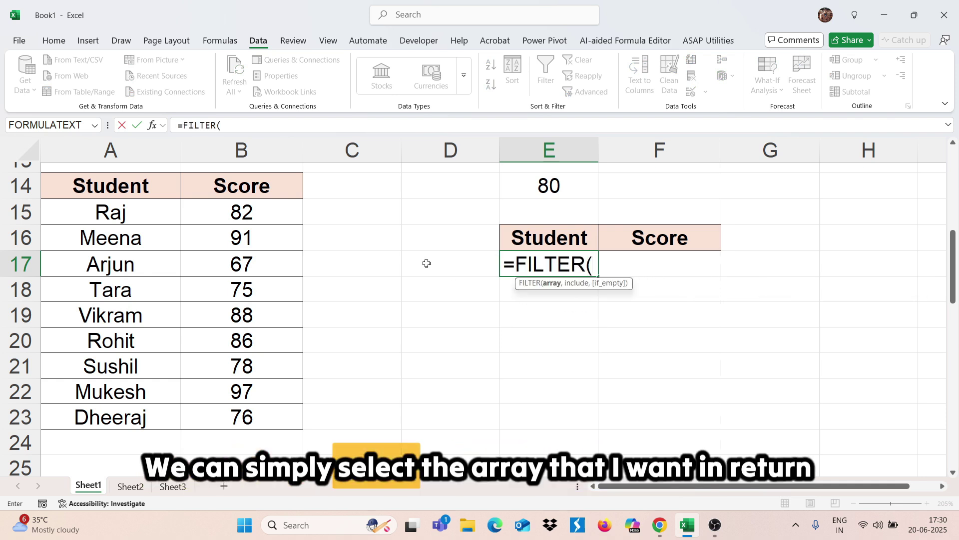
pyautogui.moveTo(127, 210); pyautogui.dragTo(223, 407)
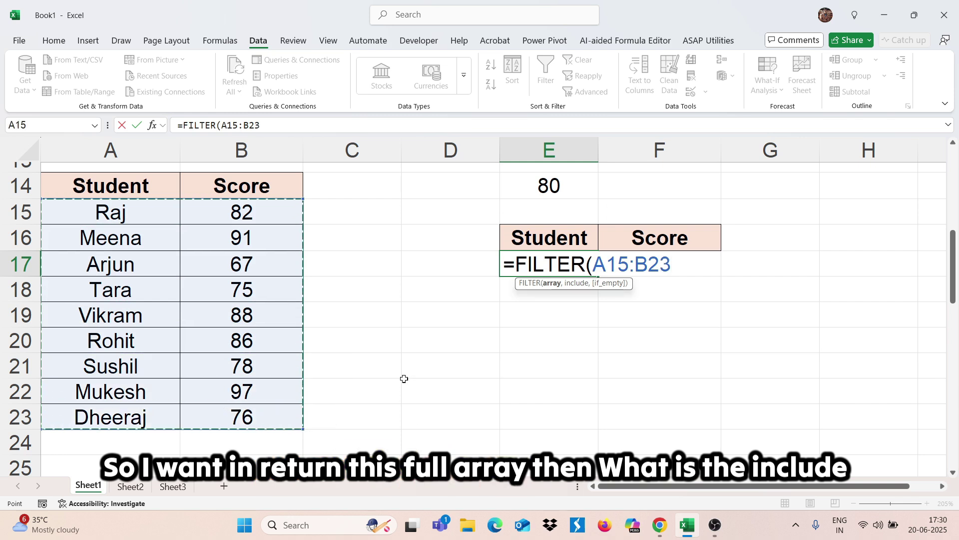
pyautogui.write(',')
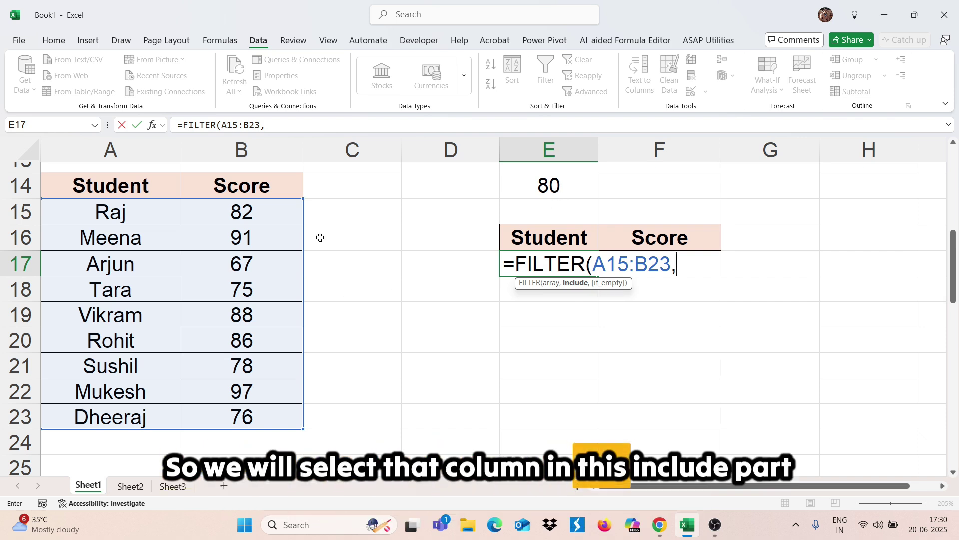
pyautogui.moveTo(287, 212); pyautogui.dragTo(246, 416)
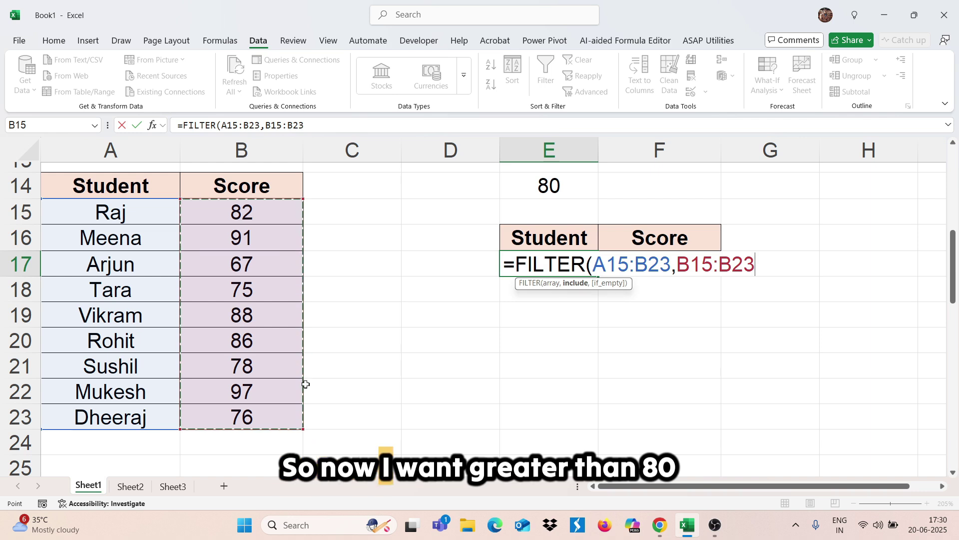
pyautogui.write('>')
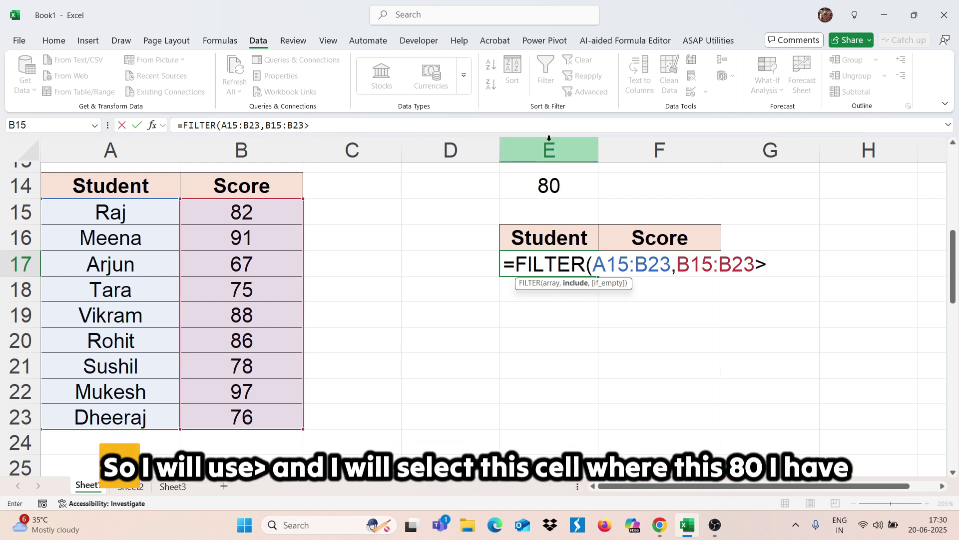
pyautogui.click(571, 182)
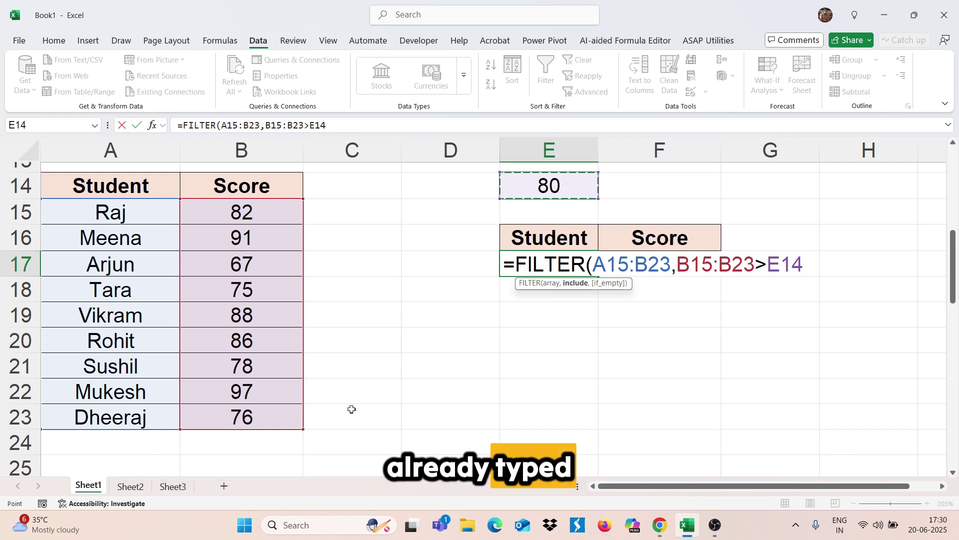
pyautogui.write(')')
pyautogui.press('Return')
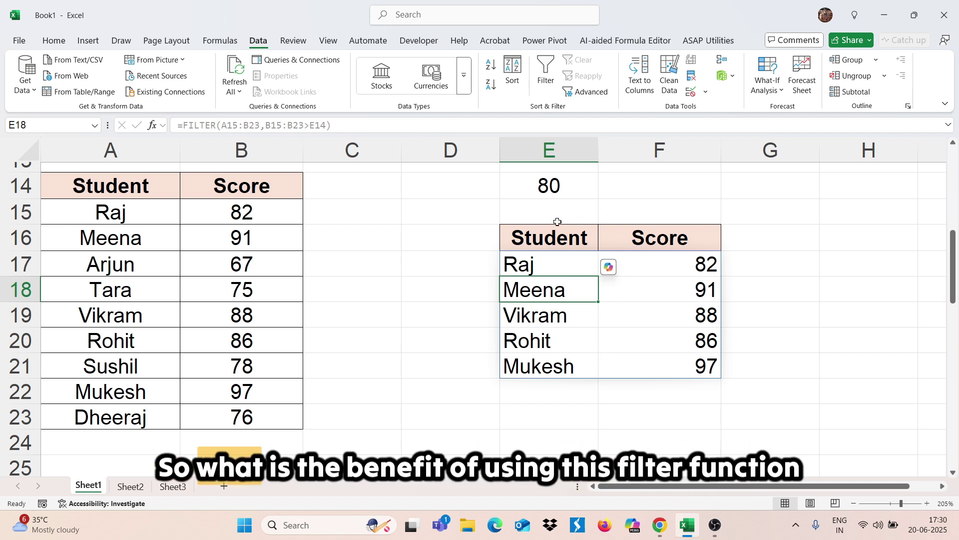
pyautogui.click(555, 189)
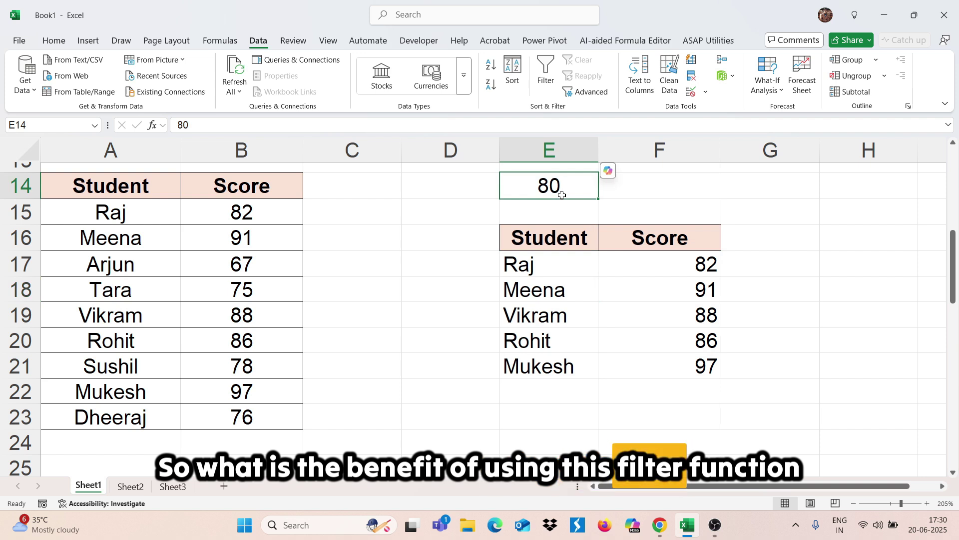
# Step: Try score thresholds of 90 and then 70 in E14
pyautogui.write('90')
pyautogui.press('Return')
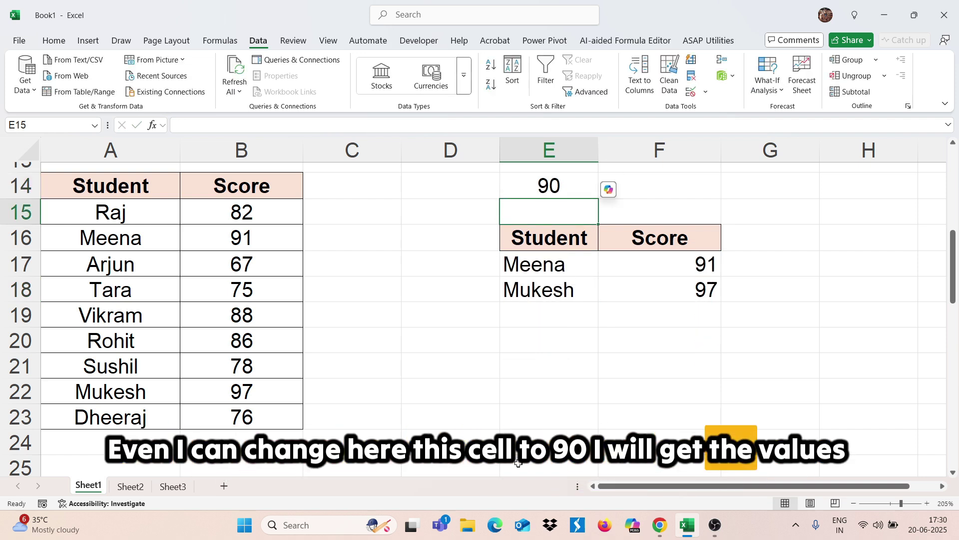
pyautogui.click(574, 189)
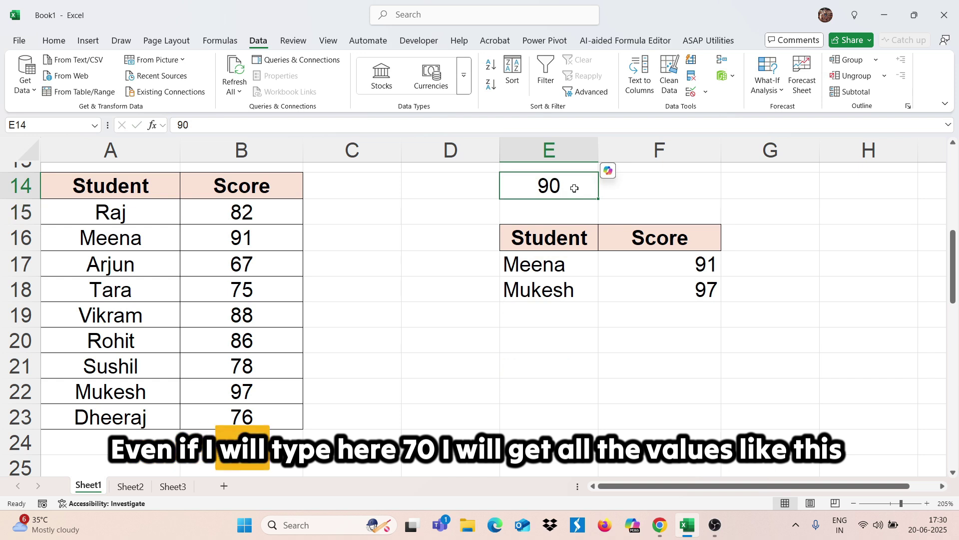
pyautogui.doubleClick(575, 189)
pyautogui.press('BackSpace')
pyautogui.press('BackSpace')
pyautogui.write('70')
pyautogui.press('Return')
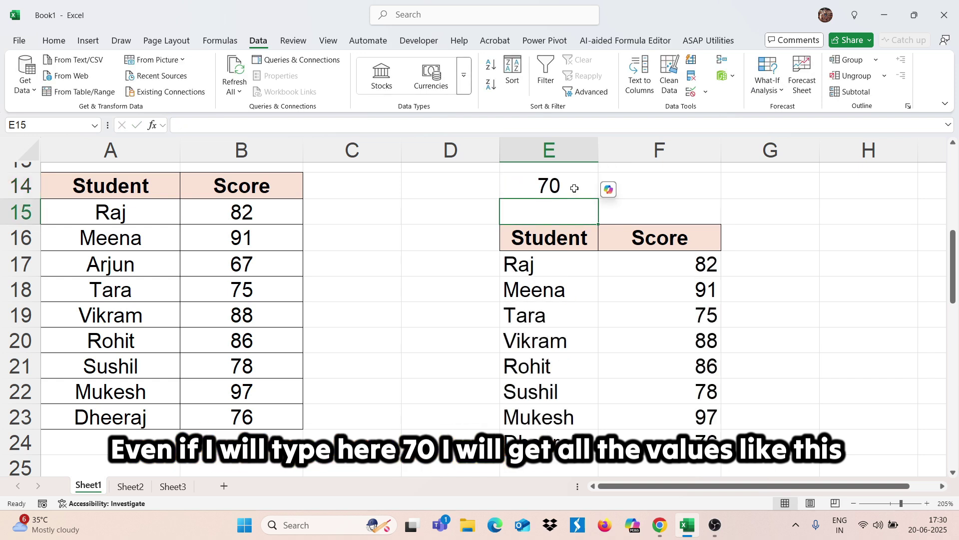
# Step: Set the E14 threshold to 85 and check the filtered list in E17
pyautogui.click(575, 188)
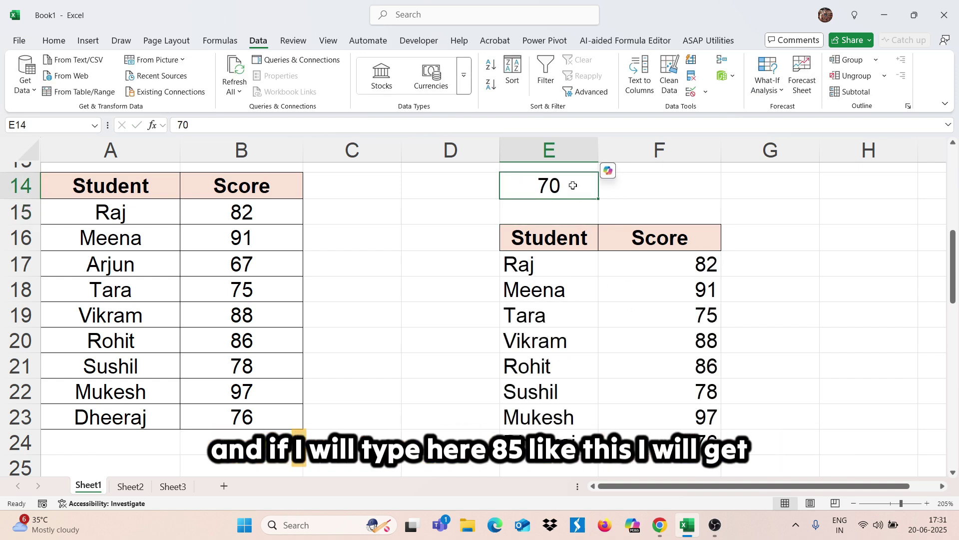
pyautogui.write('85')
pyautogui.press('Return')
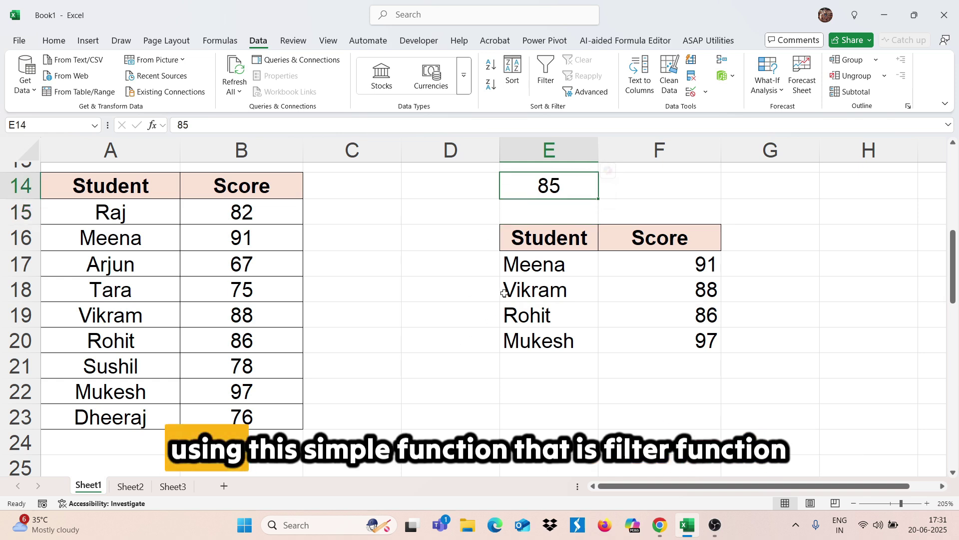
pyautogui.click(524, 271)
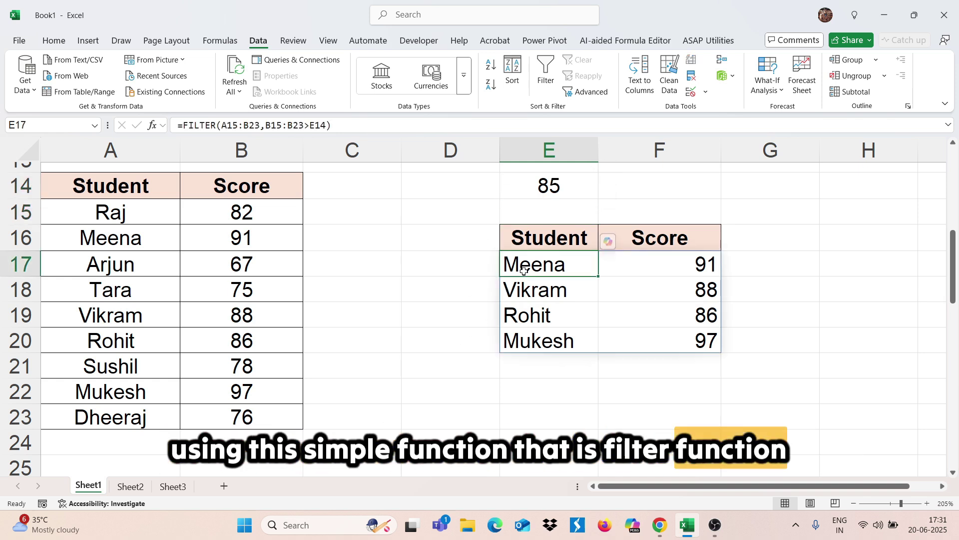
pyautogui.scroll(-1, 313, 393)
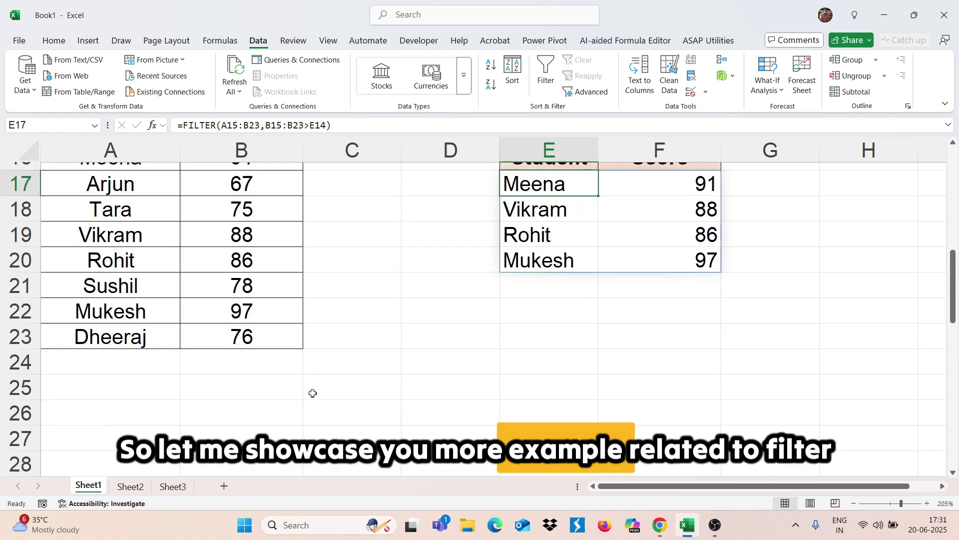
# Step: Enter =FILTER(A31:C36,C31:C36=0) in F31, listing Mouse, Chair and Notebook
pyautogui.scroll(-3, 312, 393)
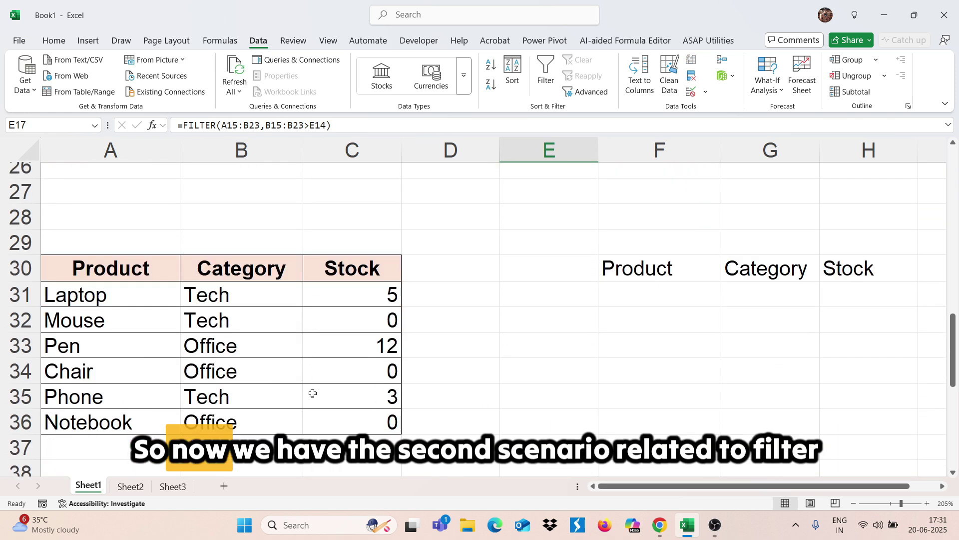
pyautogui.scroll(-1, 319, 358)
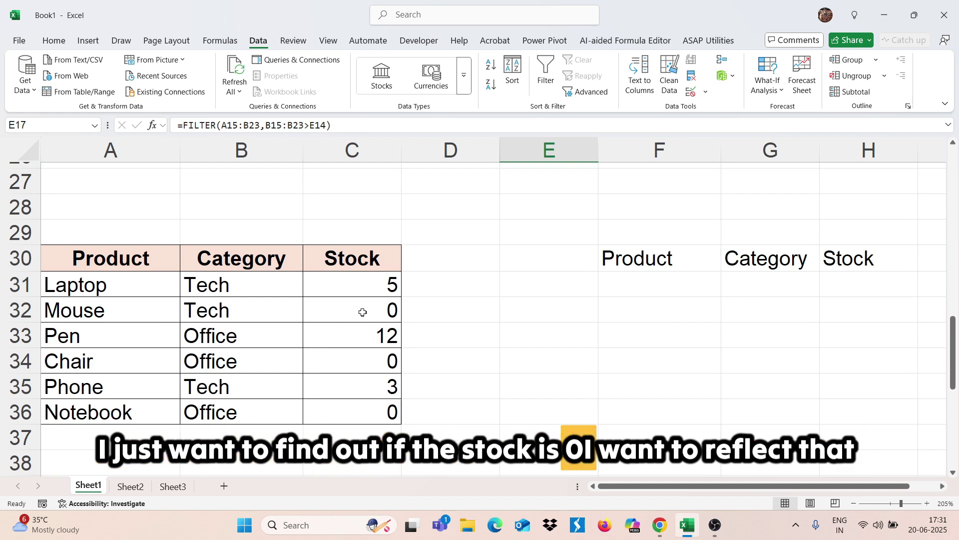
pyautogui.click(670, 287)
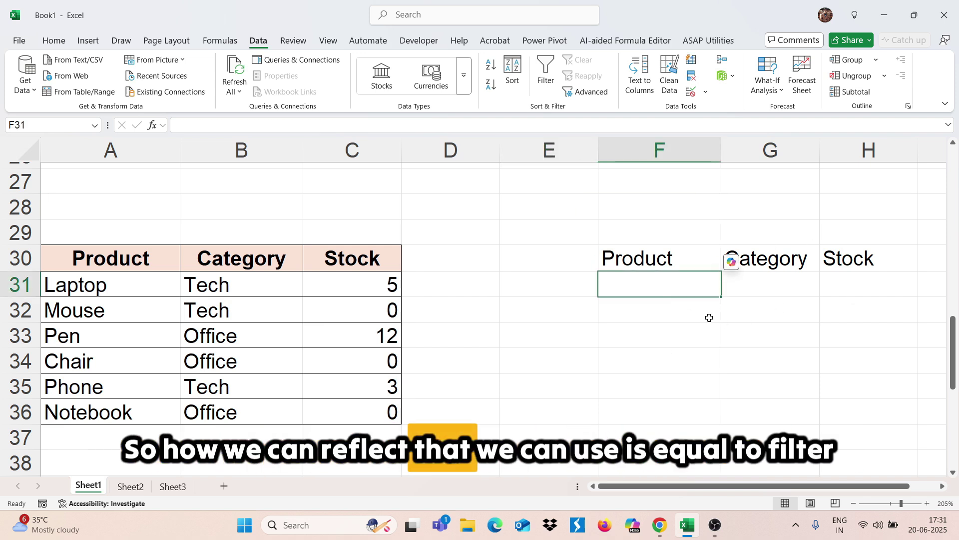
pyautogui.write('=fil')
pyautogui.press('Tab')
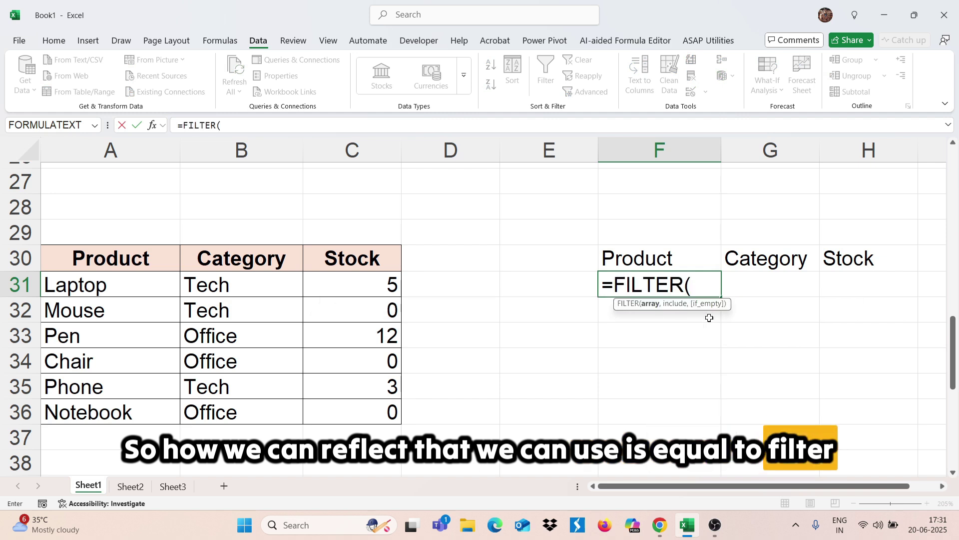
pyautogui.moveTo(133, 281); pyautogui.dragTo(359, 402)
pyautogui.write(',')
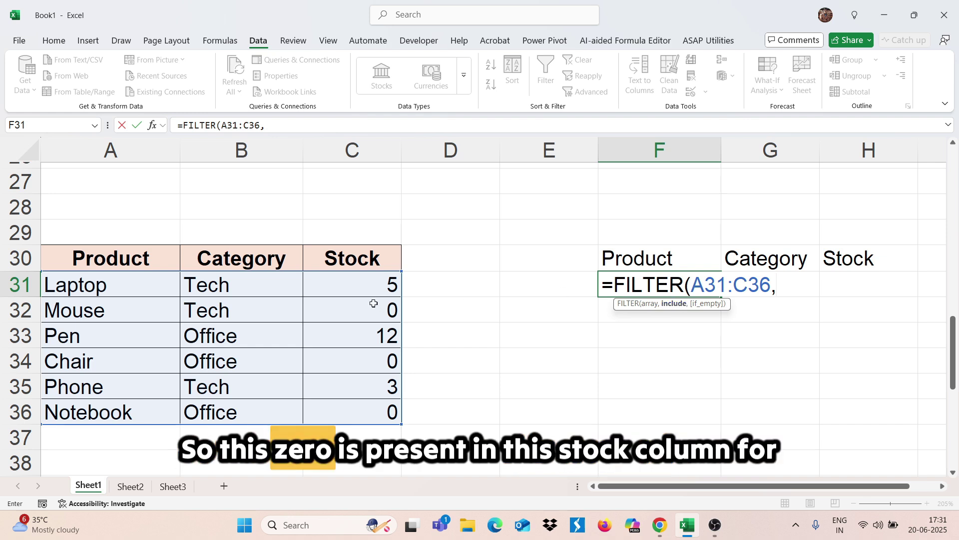
pyautogui.moveTo(377, 284); pyautogui.dragTo(368, 422)
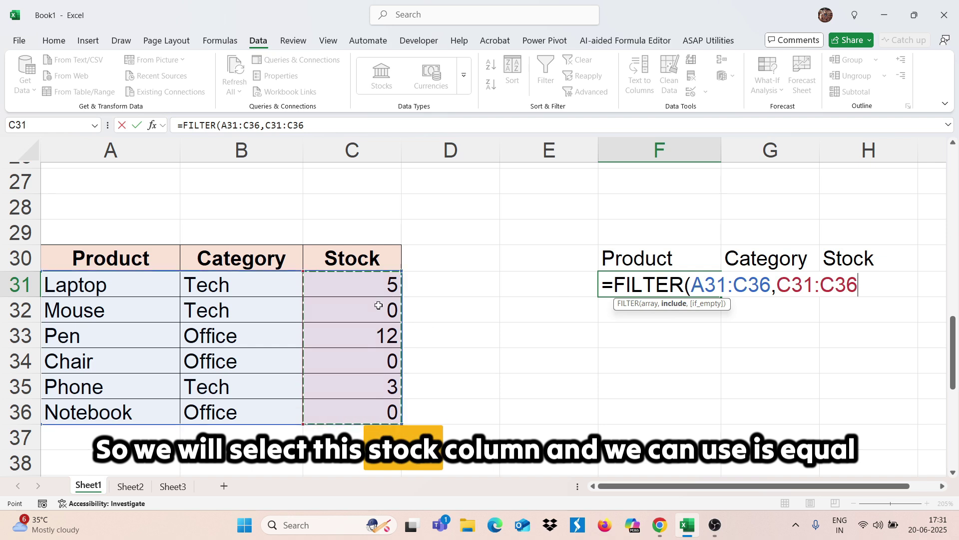
pyautogui.write('=')
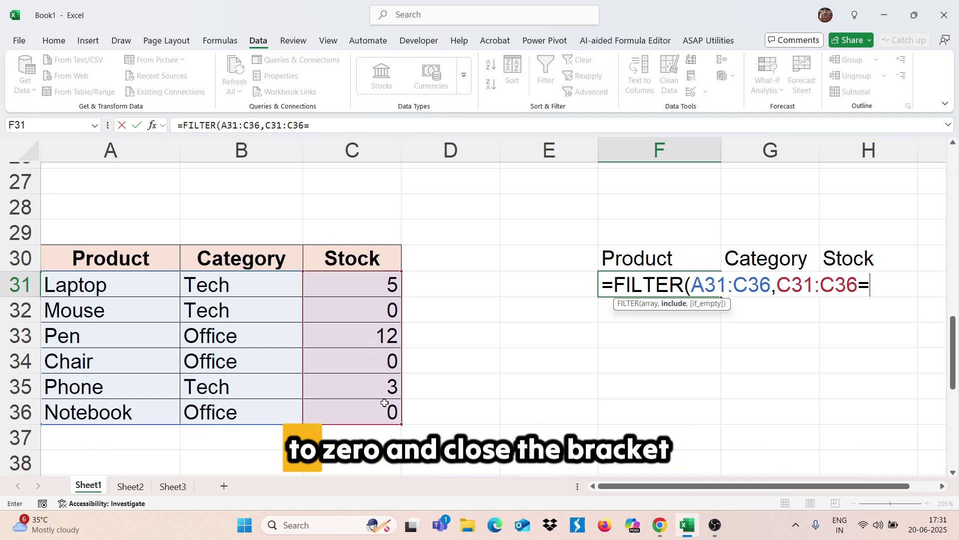
pyautogui.write('0)')
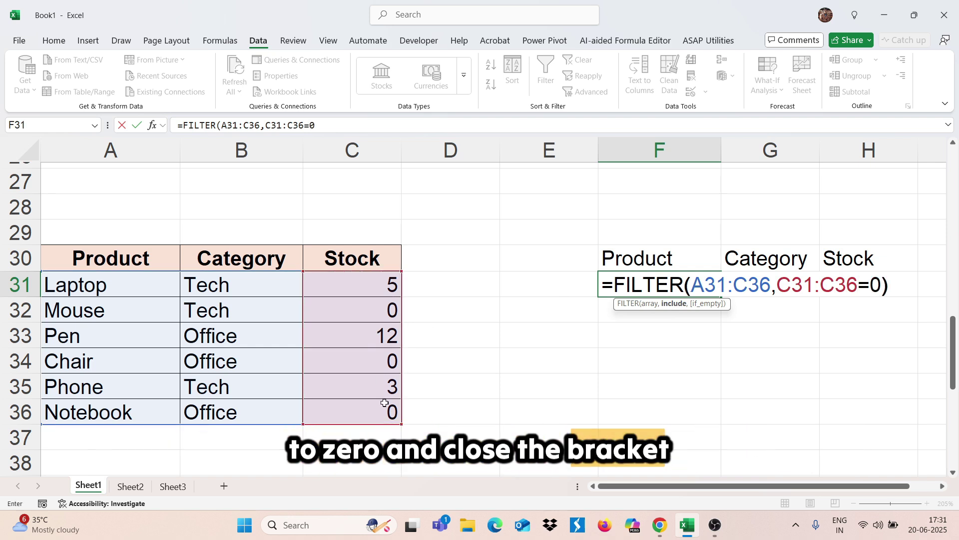
pyautogui.press('Return')
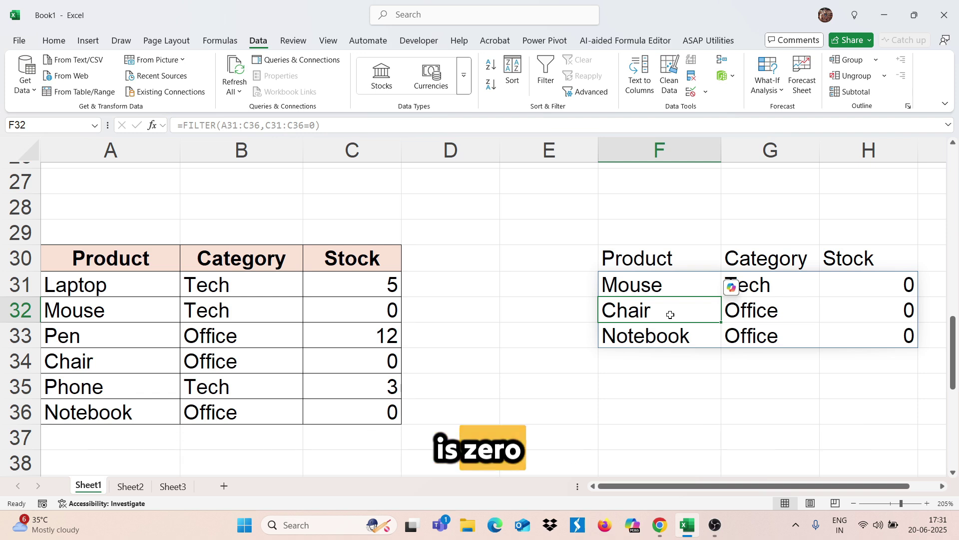
pyautogui.click(674, 279)
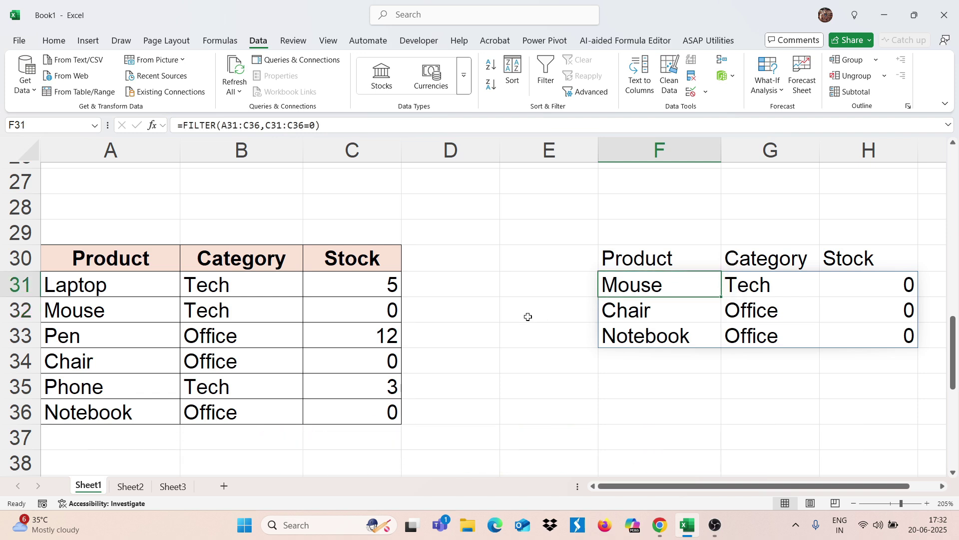
# Step: Change the department criterion in E42 to Finance
pyautogui.scroll(-3, 528, 316)
pyautogui.scroll(-1, 529, 316)
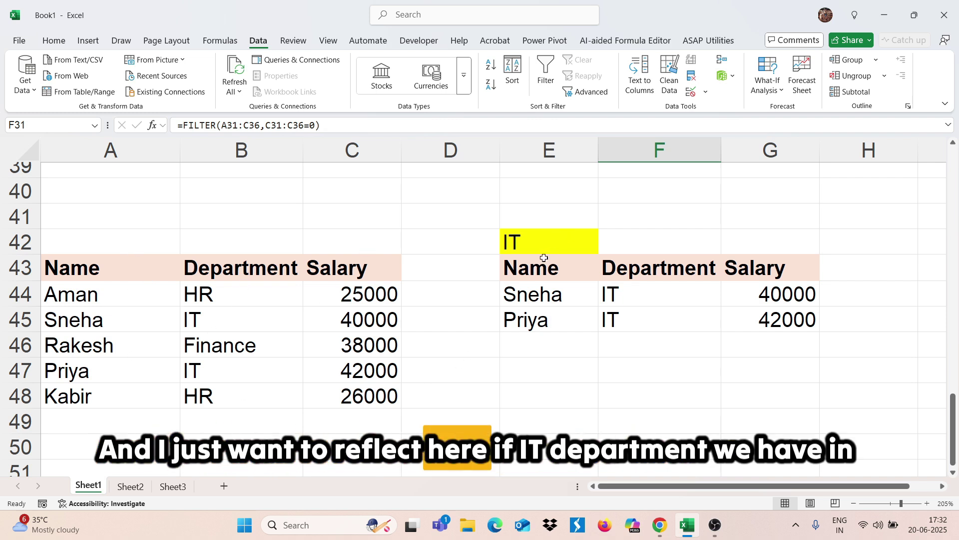
pyautogui.click(555, 246)
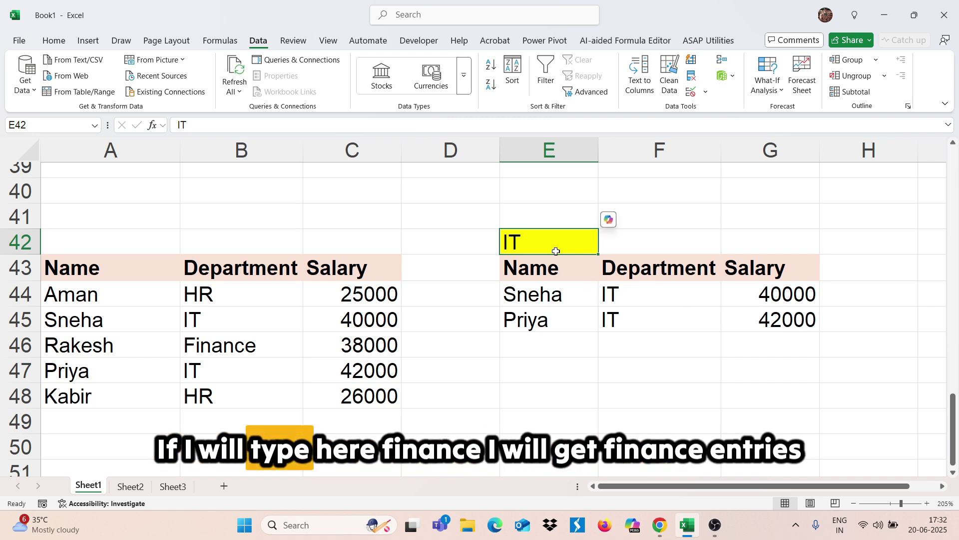
pyautogui.write('Finance')
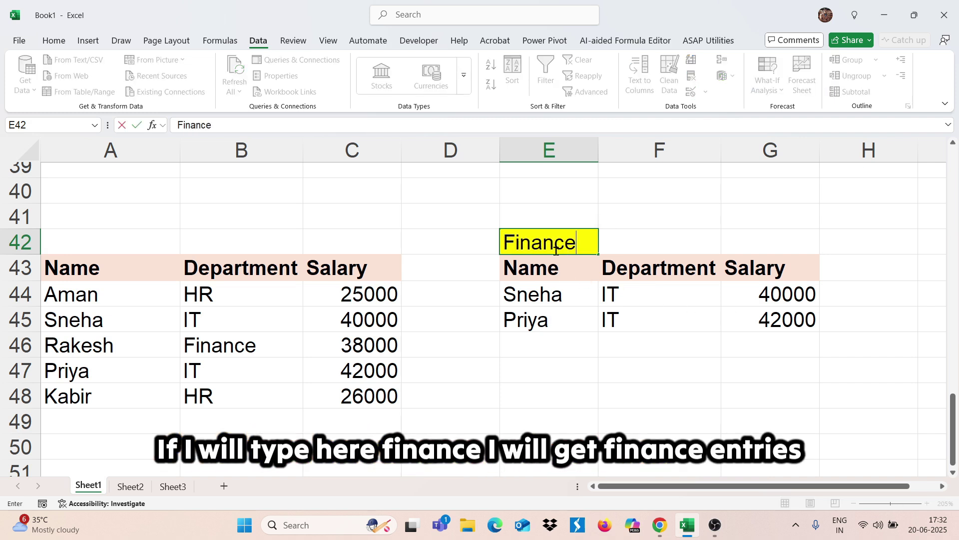
pyautogui.press('Return')
# Step: Review the department FILTER formula in E44, then delete it
pyautogui.click(558, 301)
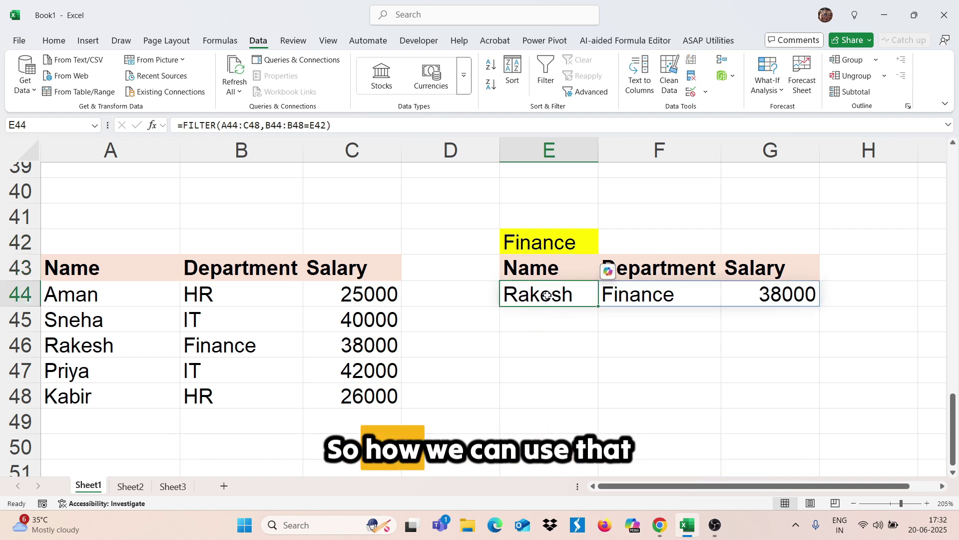
pyautogui.doubleClick(547, 295)
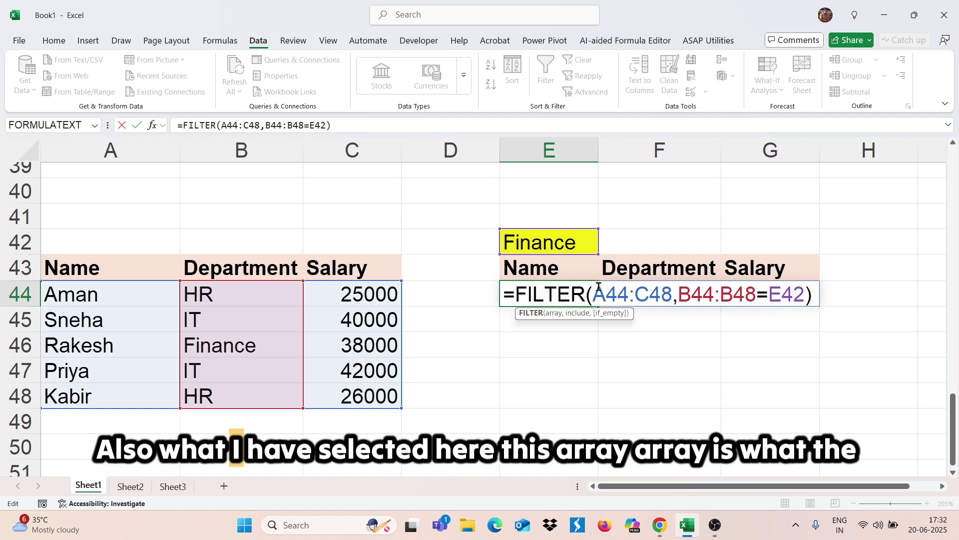
pyautogui.moveTo(646, 293); pyautogui.dragTo(663, 293)
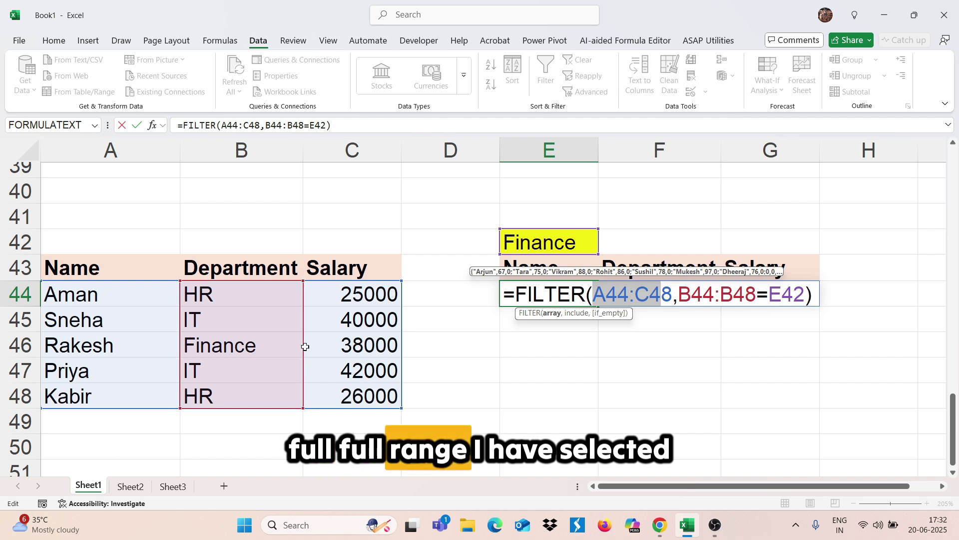
pyautogui.hotkey('ctrl', 'Return')
pyautogui.press('Delete')
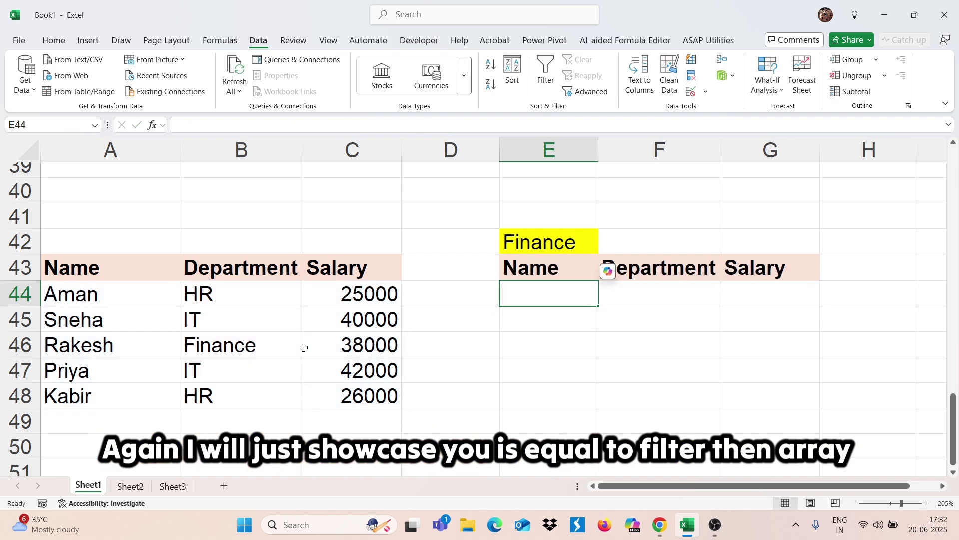
# Step: Enter =FILTER(A44:C48,B44:B48=E42) in E44, returning Rakesh, Finance, 38000
pyautogui.write('=filt')
pyautogui.press('Tab')
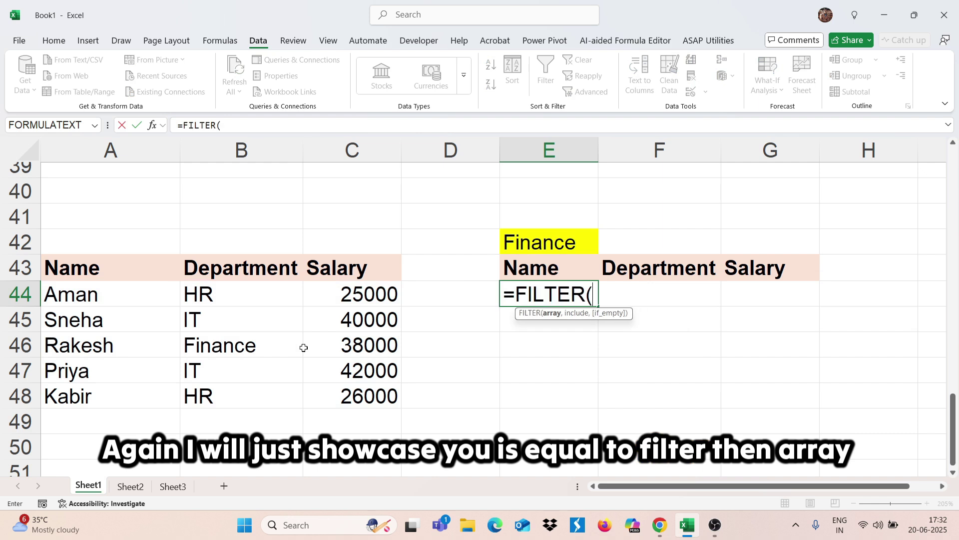
pyautogui.moveTo(124, 288); pyautogui.dragTo(349, 396)
pyautogui.write(',')
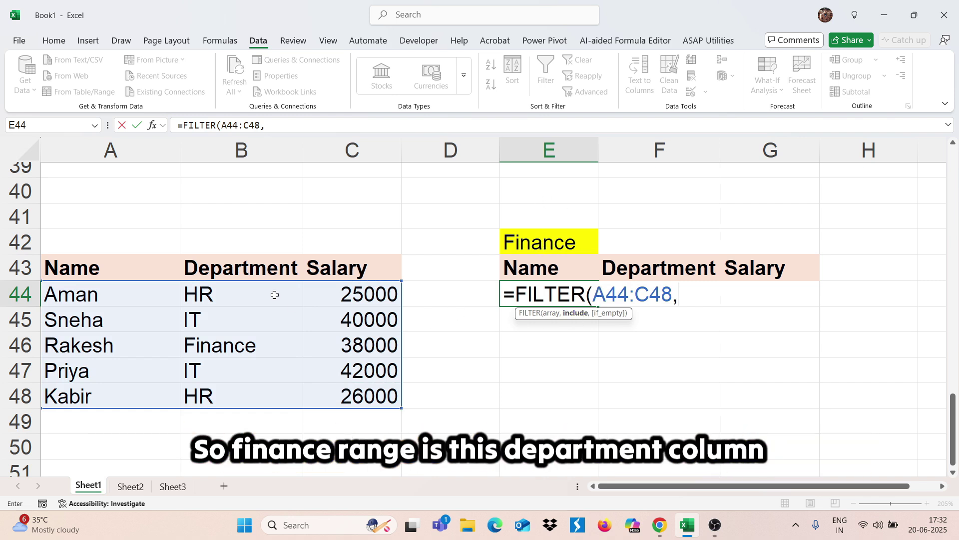
pyautogui.moveTo(258, 286); pyautogui.dragTo(240, 387)
pyautogui.write('=')
pyautogui.click(511, 244)
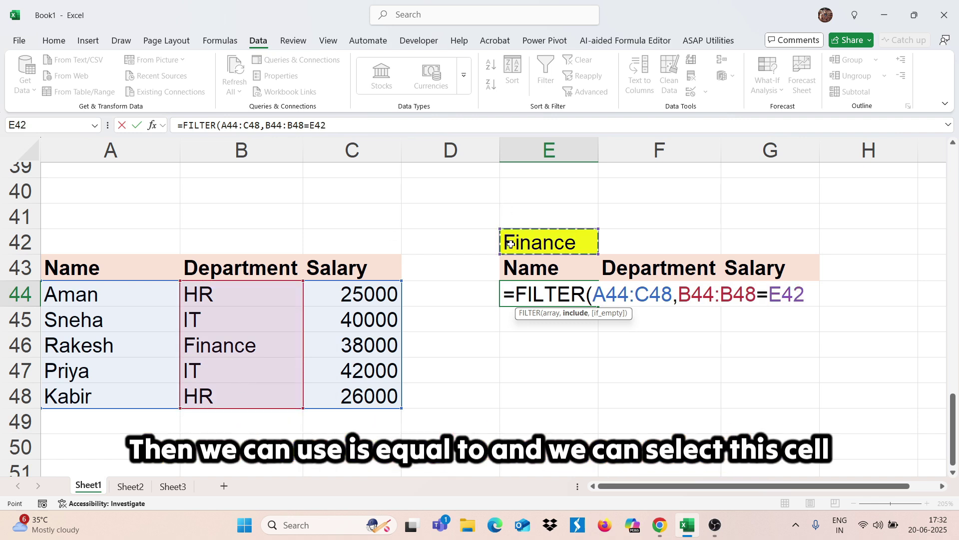
pyautogui.write(')')
pyautogui.press('Return')
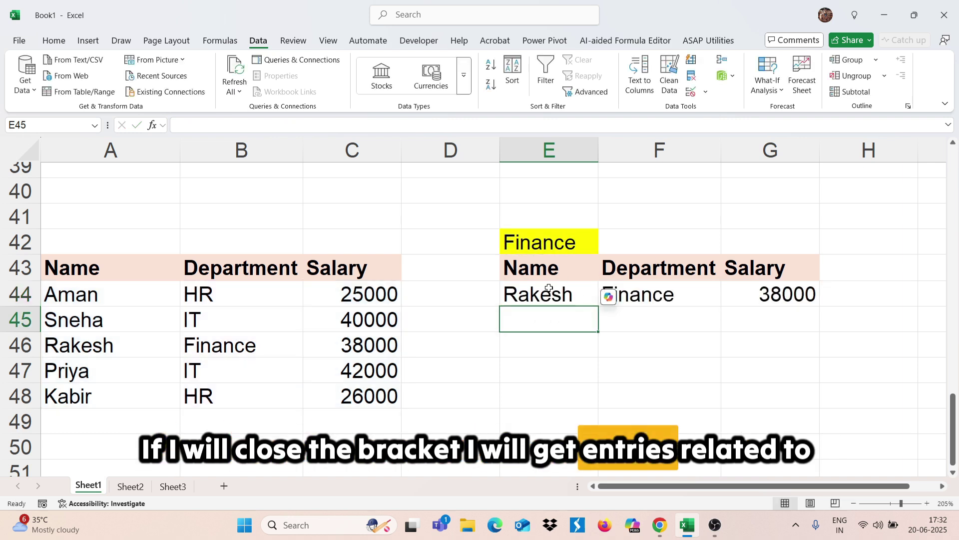
pyautogui.click(570, 244)
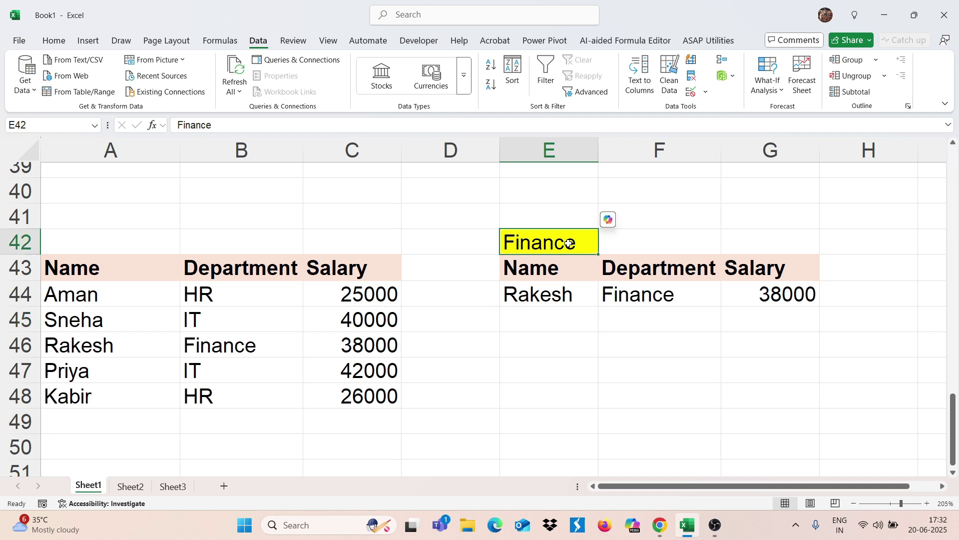
pyautogui.click(558, 294)
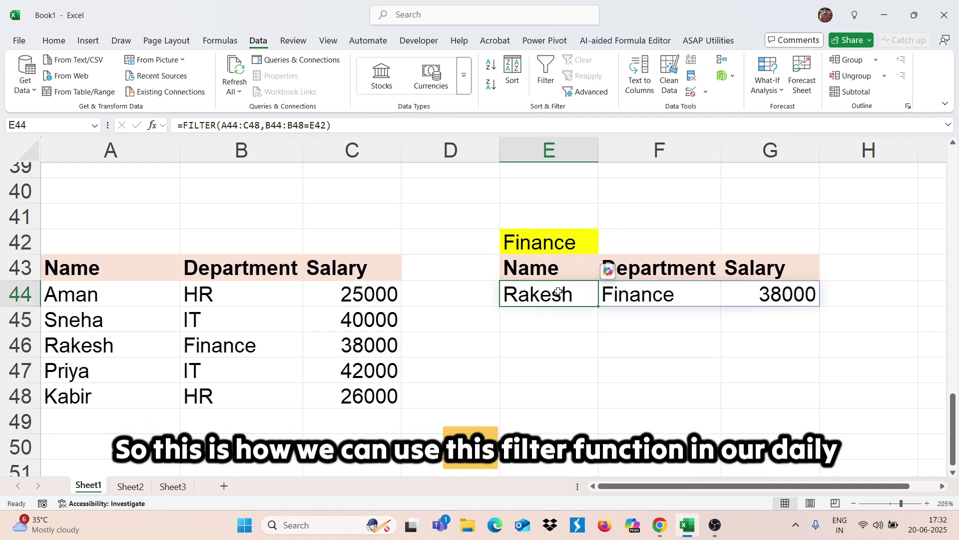